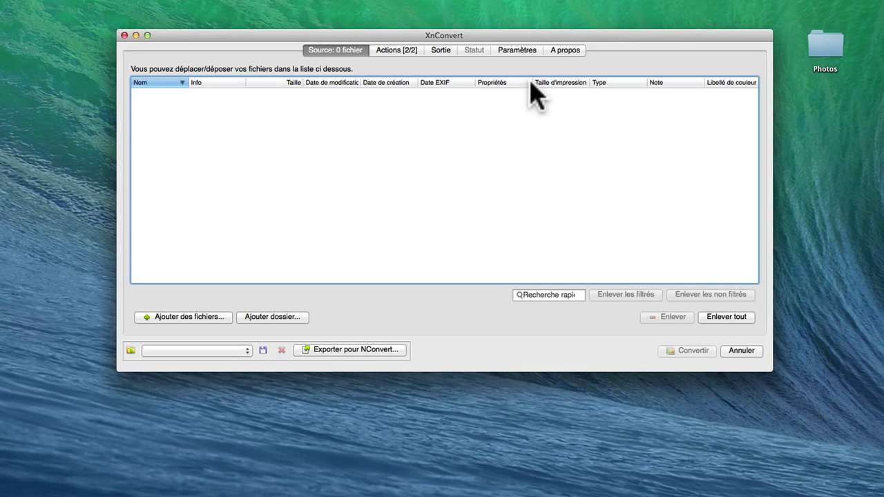
pyautogui.click(565, 49)
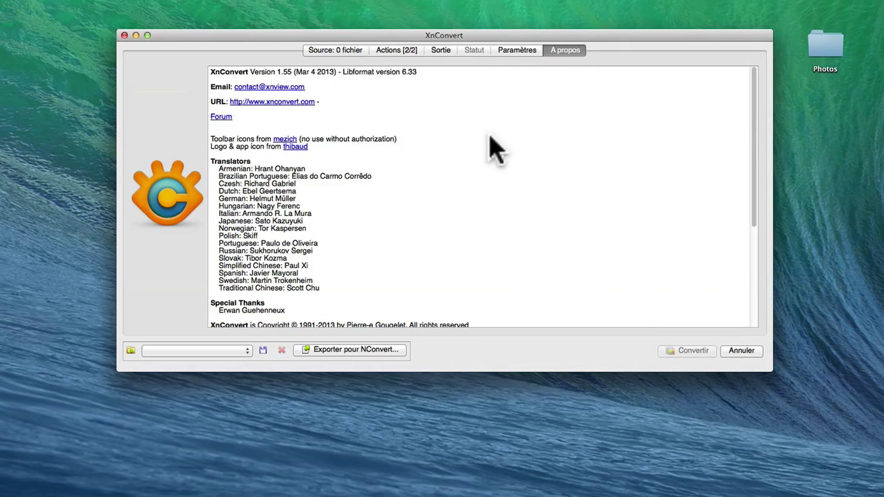
pyautogui.click(337, 50)
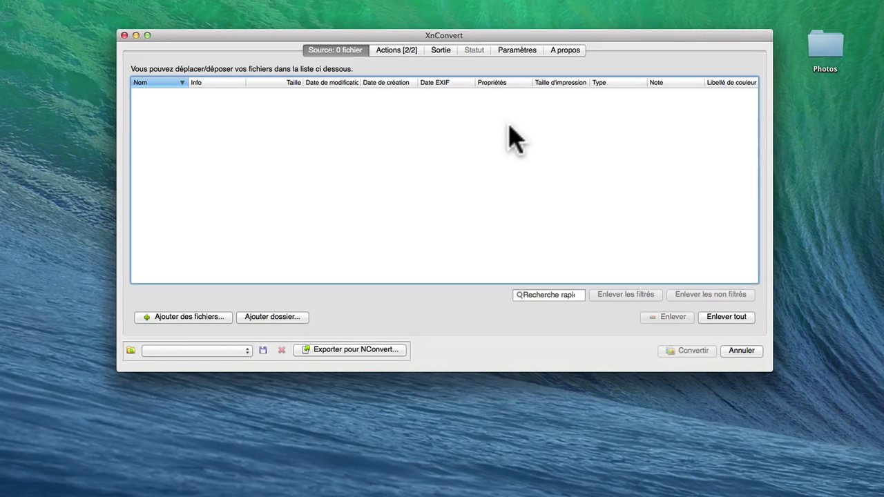
# Add all eight JPG files from the desktop Photos folder to the source list and close the folder window
pyautogui.moveTo(403, 36); pyautogui.dragTo(415, 31)
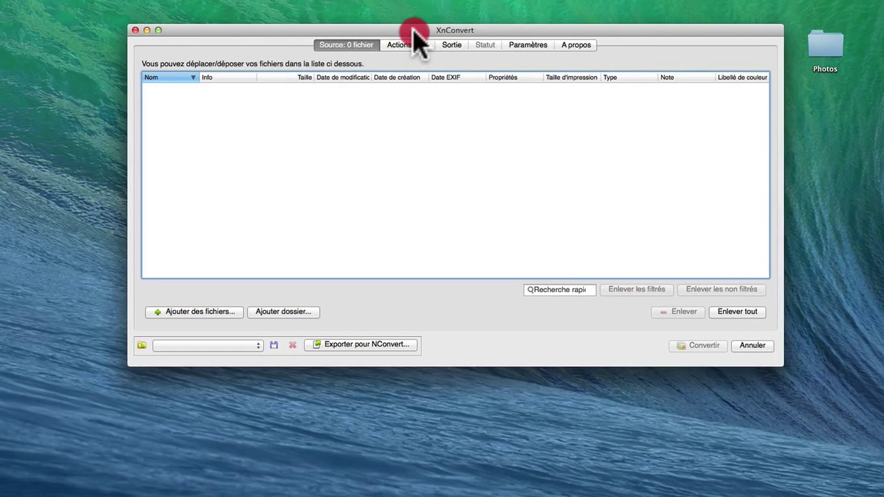
pyautogui.doubleClick(825, 50)
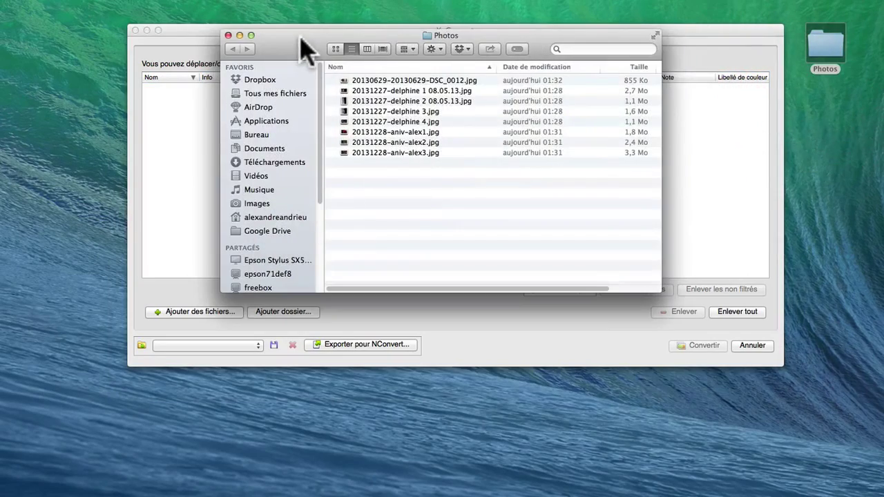
pyautogui.moveTo(306, 46); pyautogui.dragTo(605, 227)
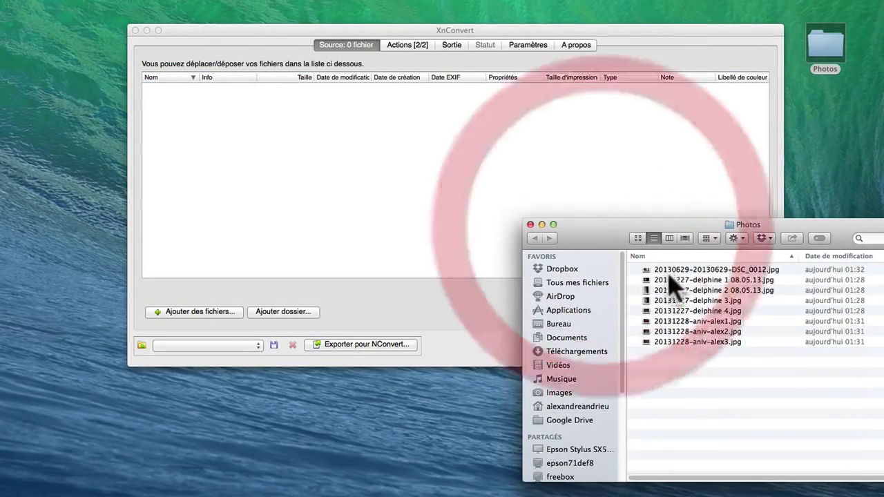
pyautogui.moveTo(673, 269); pyautogui.dragTo(240, 141)
pyautogui.keyDown('shift'); pyautogui.click(681, 344); pyautogui.keyUp('shift')
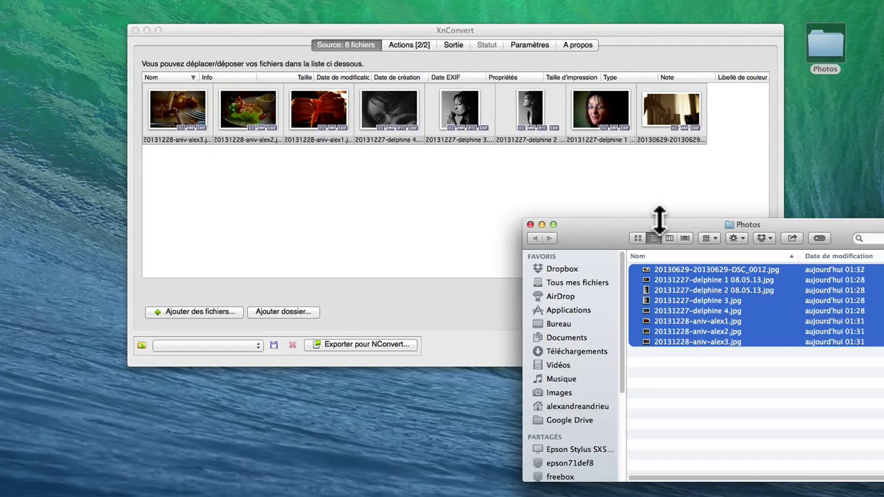
pyautogui.click(530, 224)
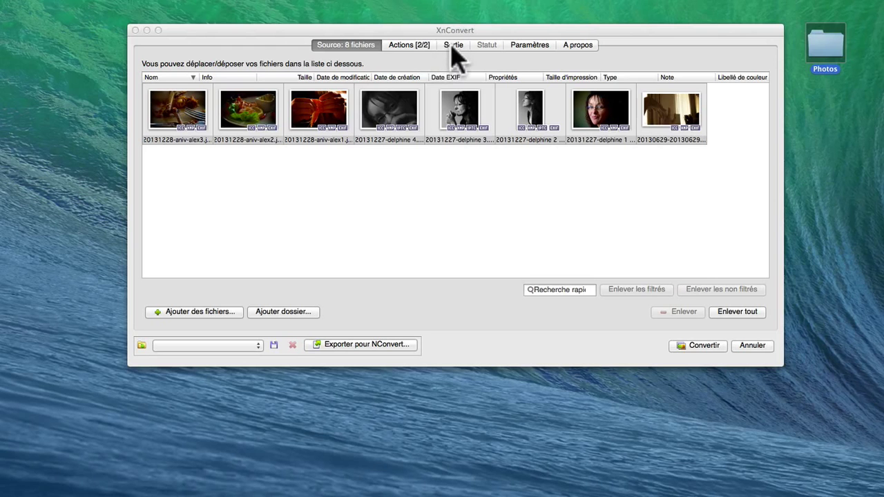
# Look through the program's general settings and its version and credits information, and return to the source list
pyautogui.click(529, 46)
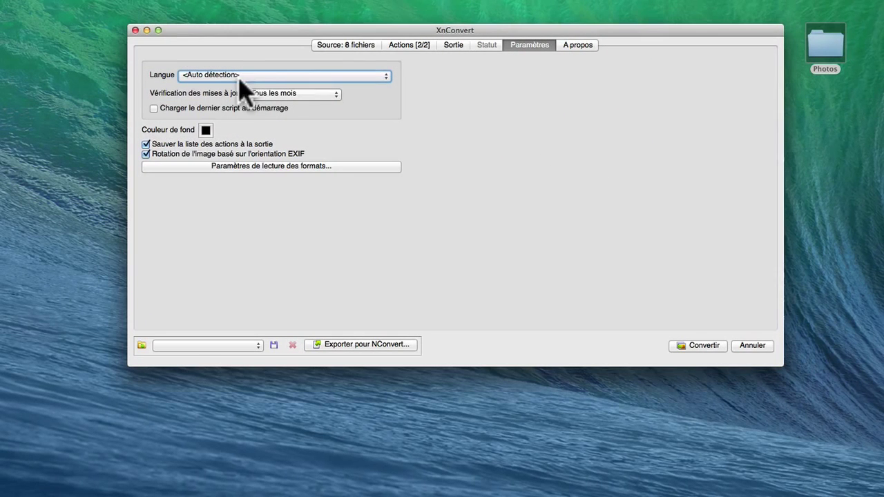
pyautogui.click(576, 47)
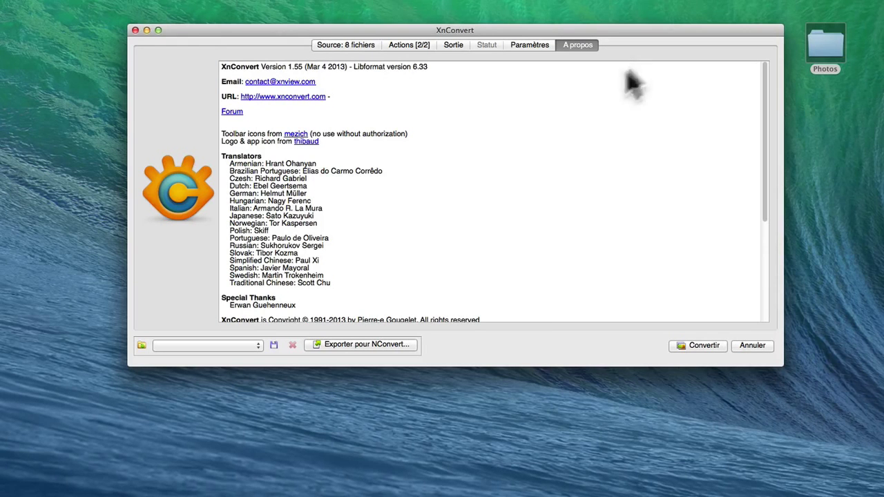
pyautogui.scroll(-5, 509, 239)
pyautogui.scroll(5, 515, 239)
pyautogui.click(337, 45)
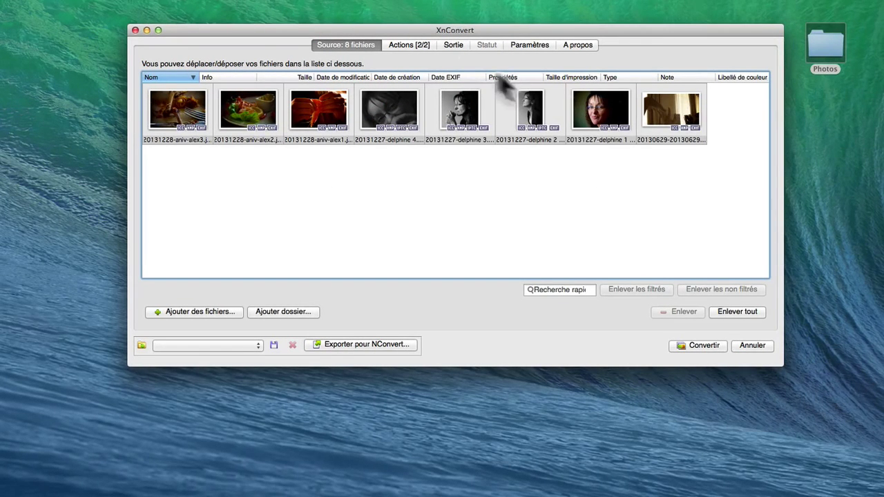
# Review the Redimensionner and Modifier les PPI actions, including the width, height, ratio and resolution settings
pyautogui.click(406, 46)
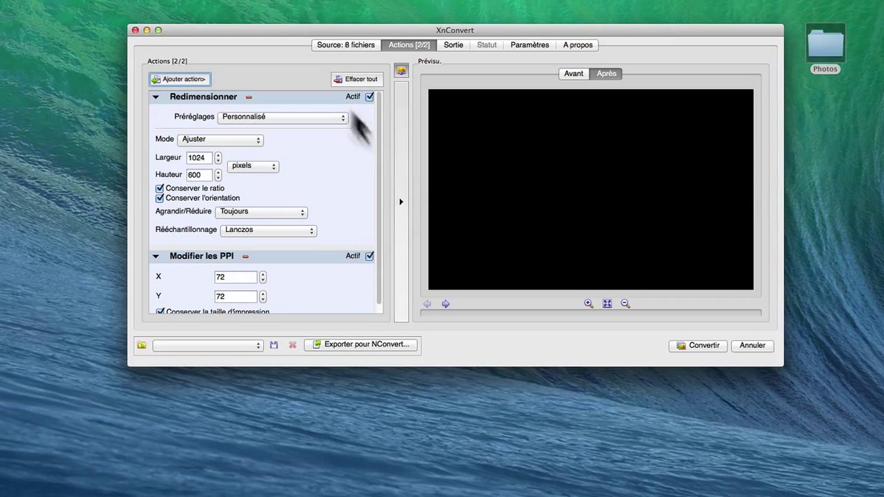
pyautogui.moveTo(377, 124)
pyautogui.mouseDown()
pyautogui.moveTo(375, 134)
pyautogui.moveTo(384, 112)
pyautogui.mouseUp()
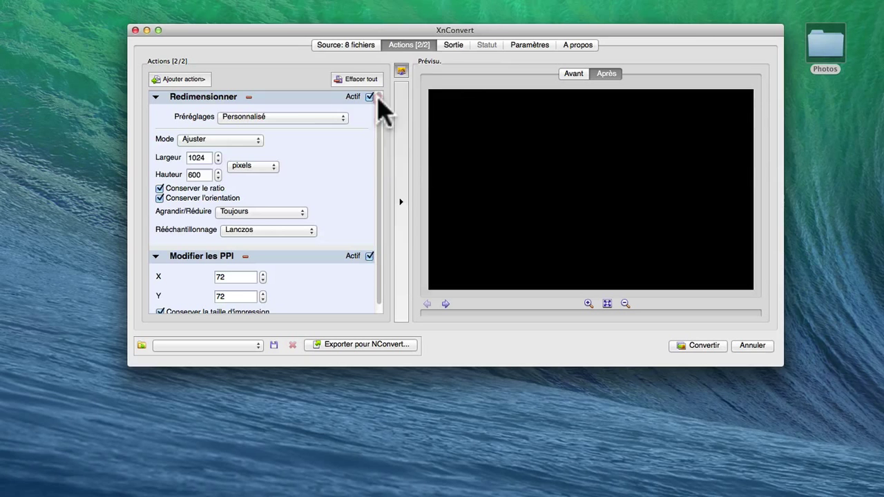
pyautogui.doubleClick(204, 175)
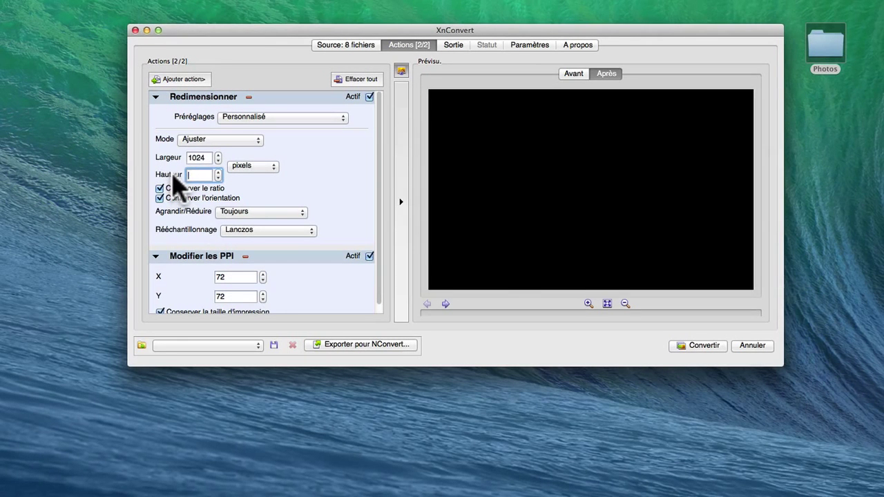
pyautogui.click(204, 157)
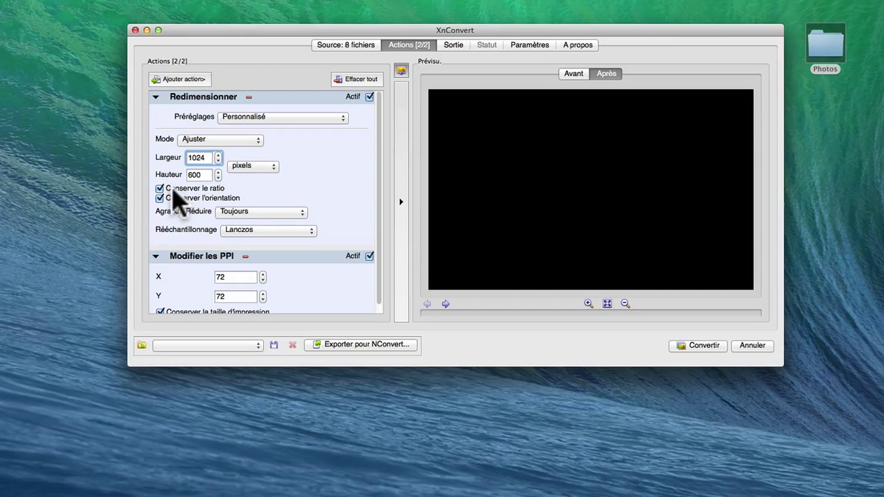
pyautogui.scroll(-1, 321, 280)
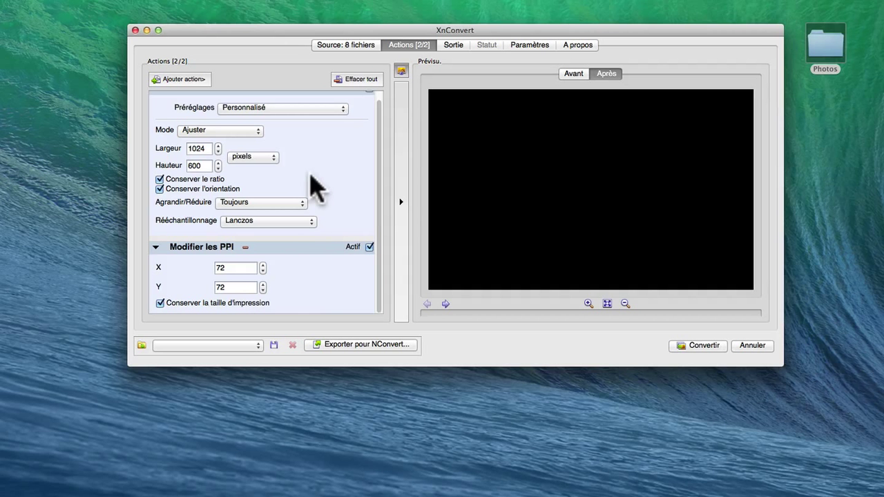
pyautogui.scroll(1, 318, 180)
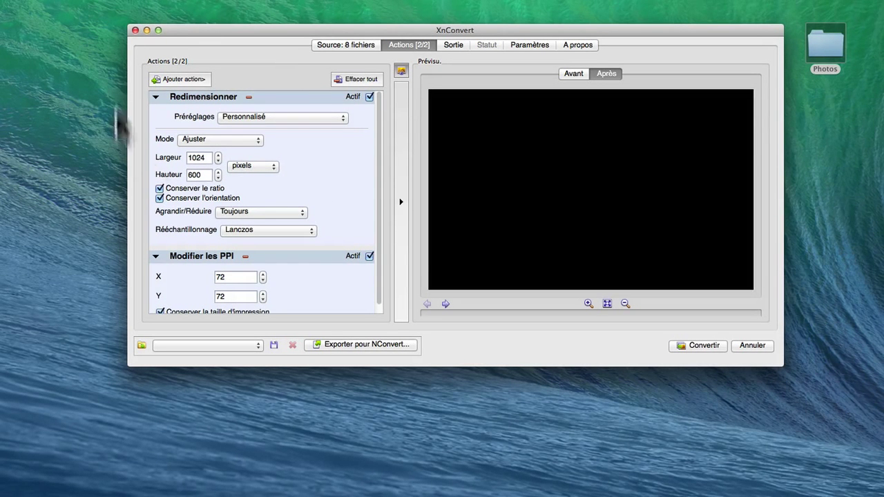
# Browse the Image and Filtre categories of actions that can be added, and return to the list of configured actions
pyautogui.click(170, 81)
pyautogui.moveTo(228, 81)
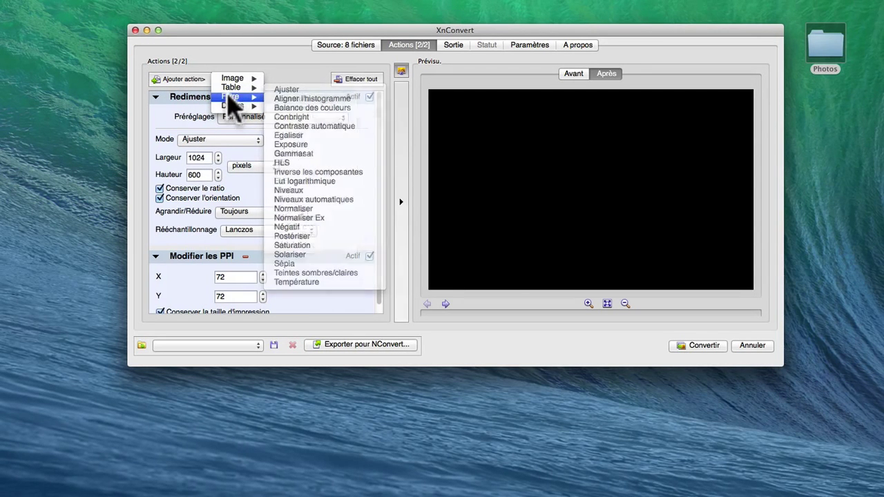
pyautogui.moveTo(230, 98)
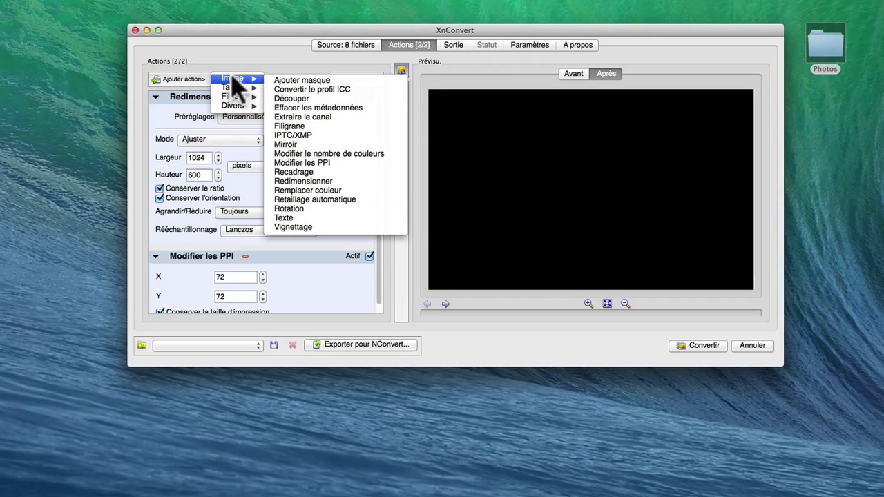
pyautogui.click(281, 55)
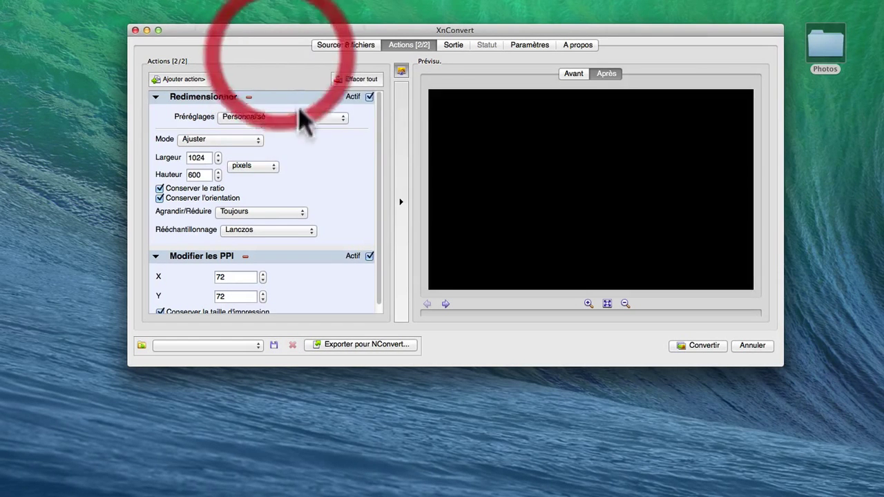
pyautogui.click(348, 44)
pyautogui.click(414, 45)
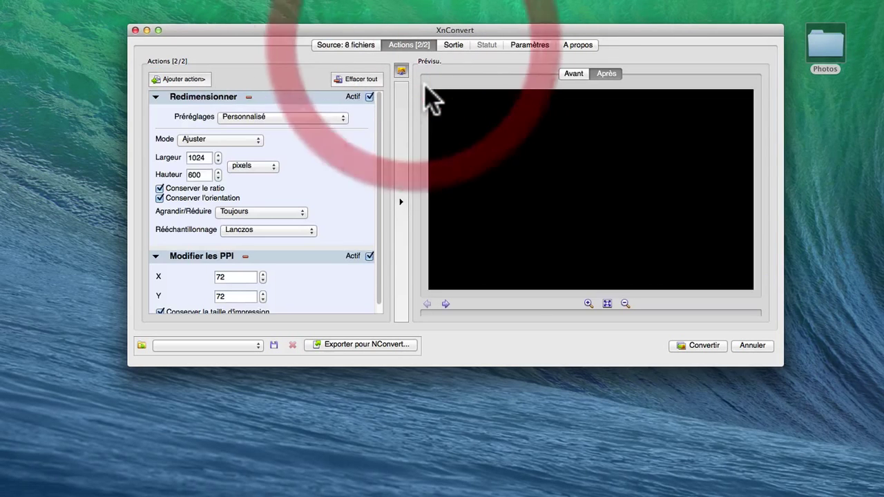
# Configure the output to save in the source folder, with file name {Filename}_web and format Comme l'original
pyautogui.click(458, 45)
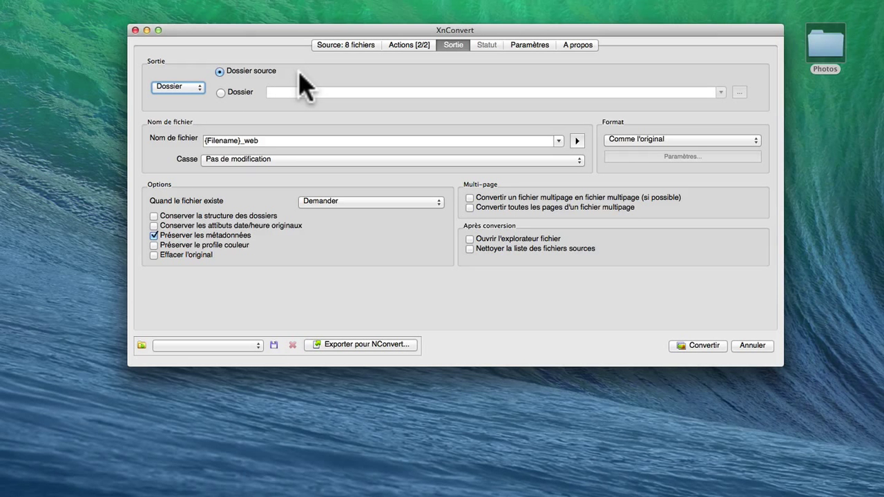
pyautogui.click(220, 72)
pyautogui.click(275, 141)
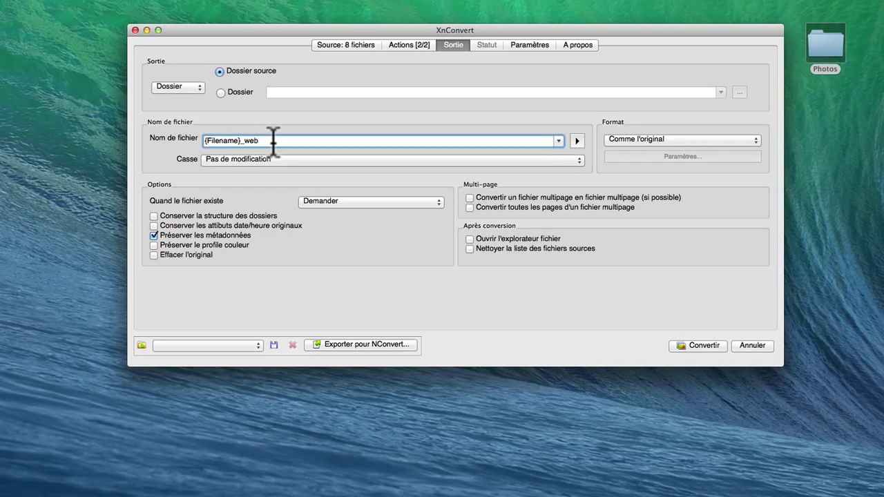
pyautogui.click(695, 138)
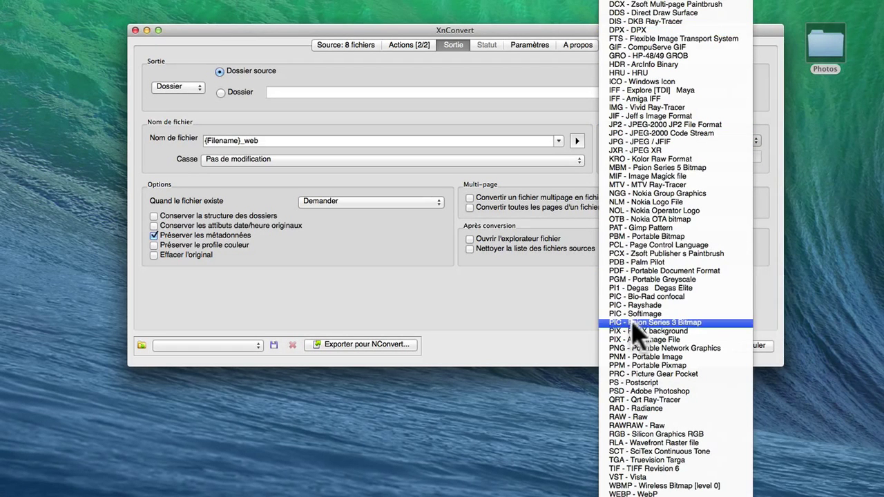
pyautogui.click(620, 10)
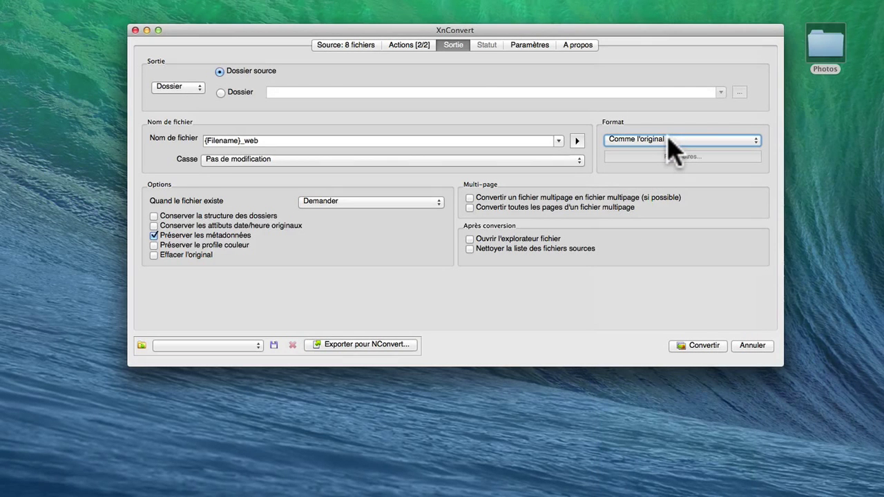
pyautogui.click(154, 222)
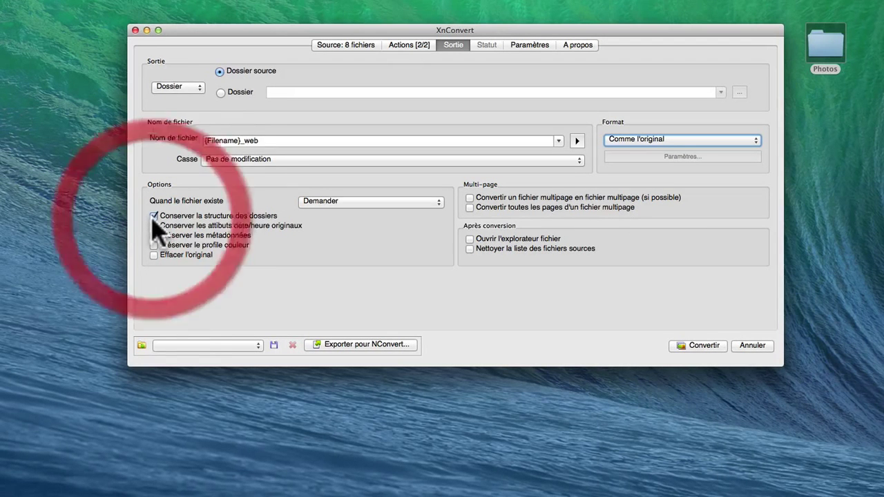
pyautogui.click(154, 230)
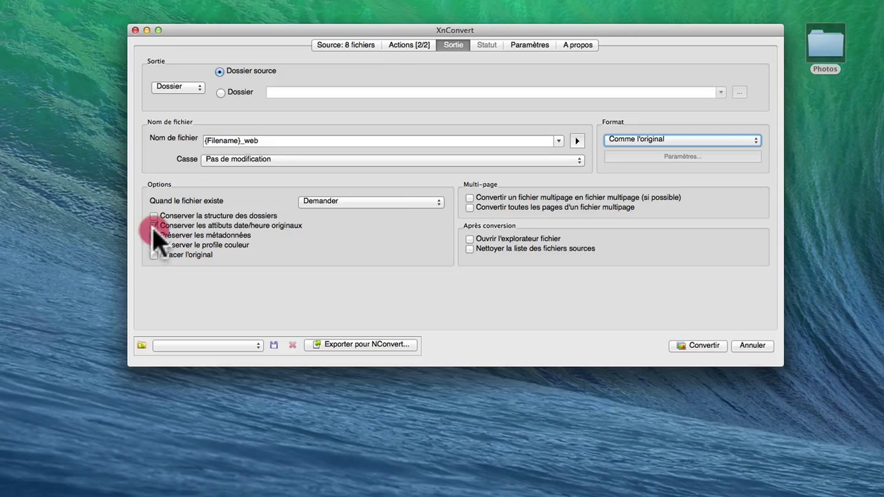
pyautogui.click(153, 232)
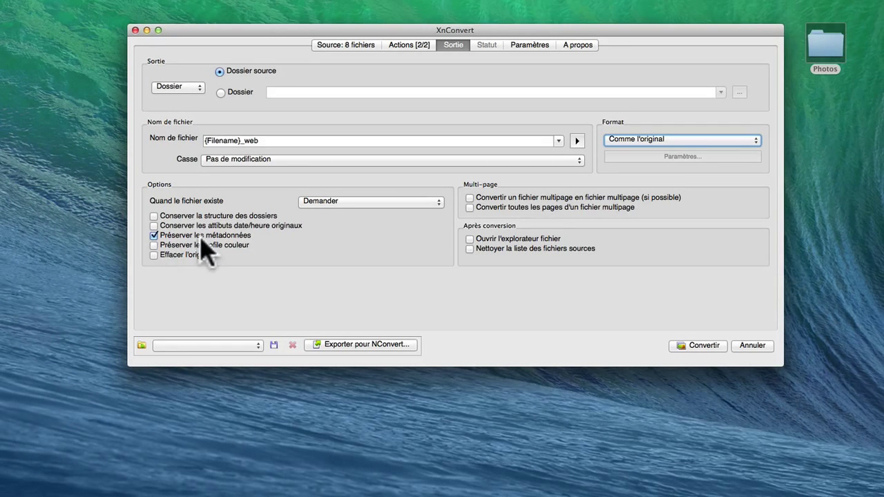
pyautogui.click(153, 245)
# Convert the eight source photos with the configured actions and close the XnConvert window
pyautogui.click(697, 346)
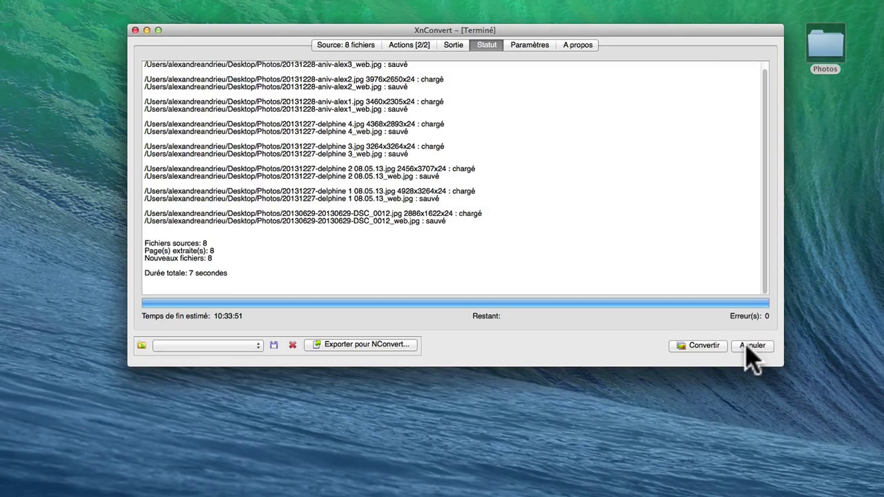
pyautogui.moveTo(823, 47); pyautogui.dragTo(508, 161)
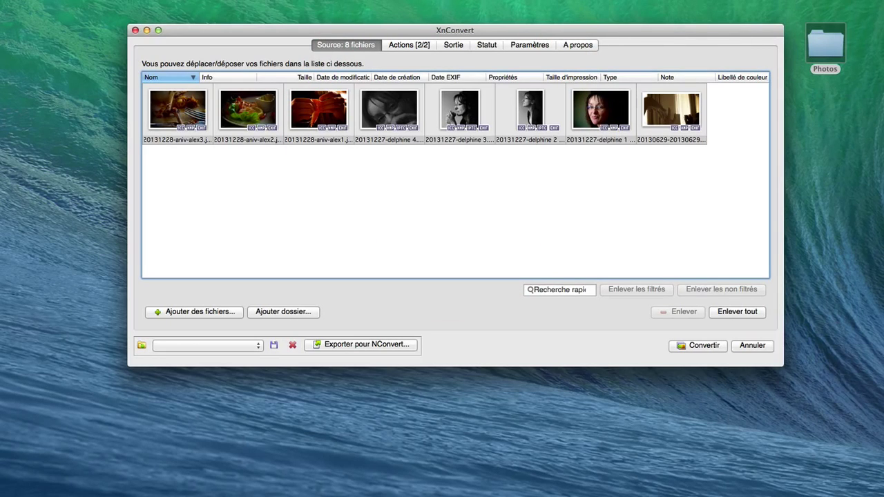
pyautogui.click(136, 30)
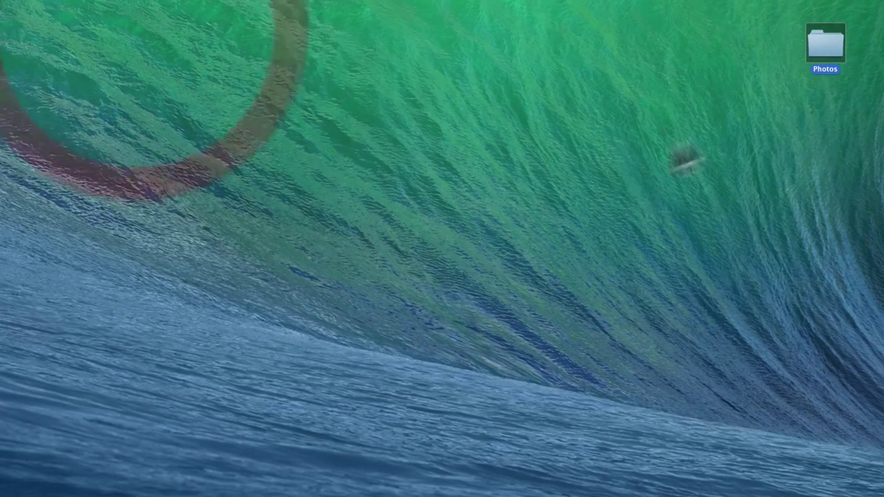
# Move the Photos folder to the middle of the desktop, and open it with its files sorted by modification date
pyautogui.moveTo(829, 59); pyautogui.dragTo(509, 131)
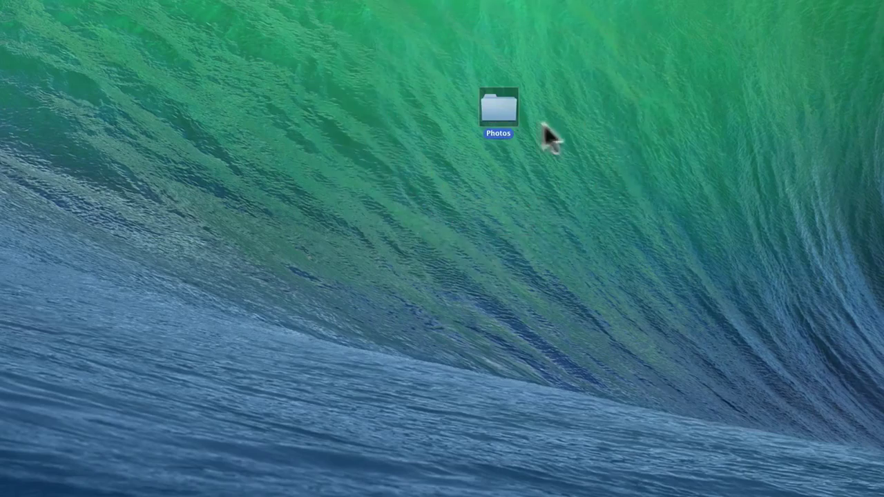
pyautogui.doubleClick(492, 107)
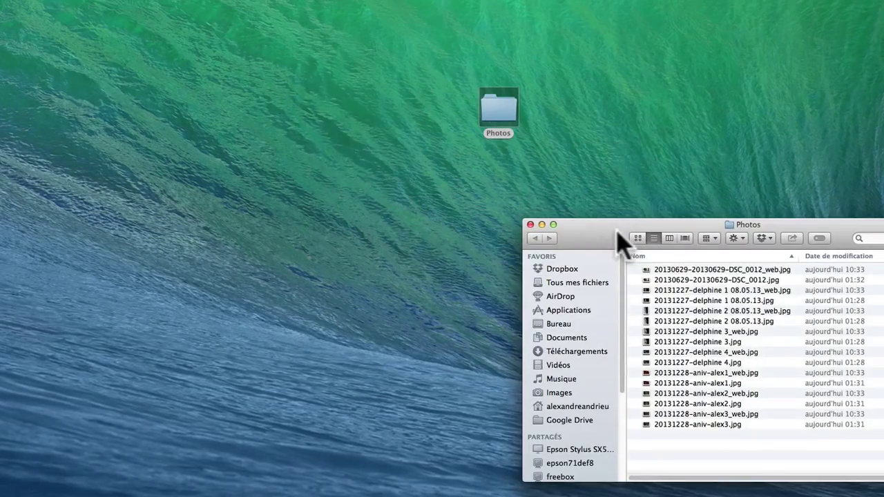
pyautogui.moveTo(618, 231); pyautogui.dragTo(425, 128)
pyautogui.click(679, 154)
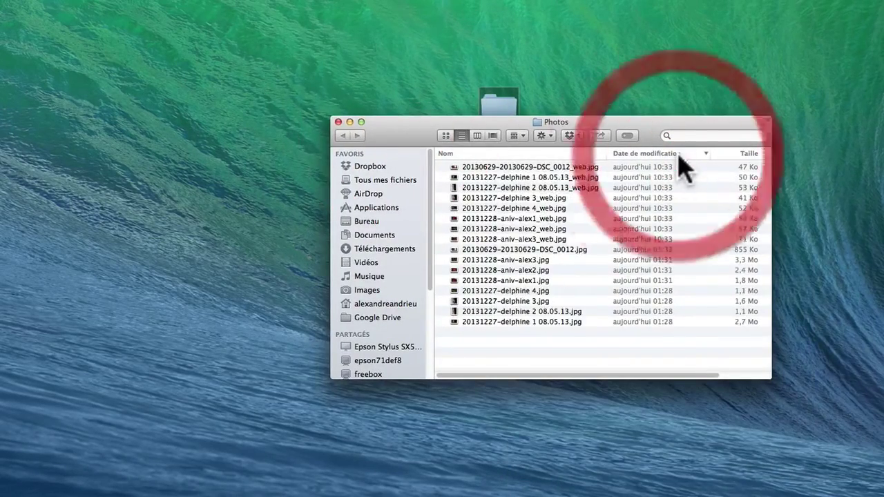
# Select the eight original photos and then the eight _web copies in the Photos folder to compare their file sizes
pyautogui.click(537, 250)
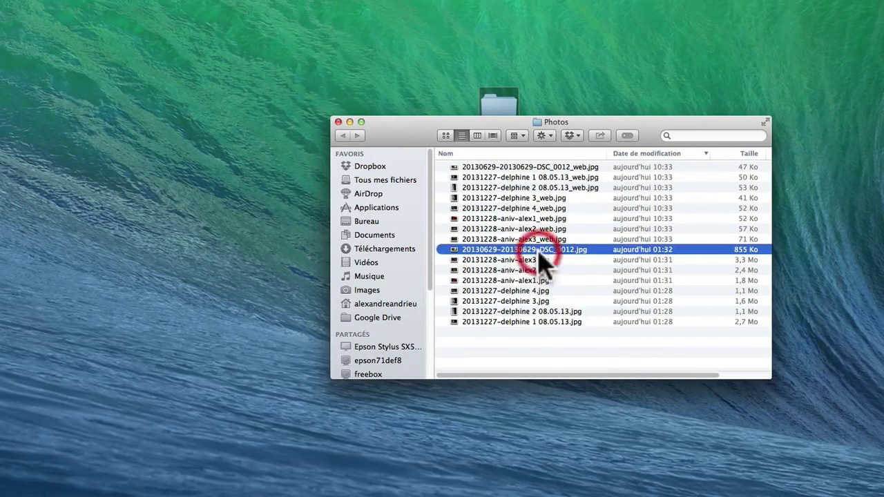
pyautogui.keyDown('shift'); pyautogui.click(533, 320); pyautogui.keyUp('shift')
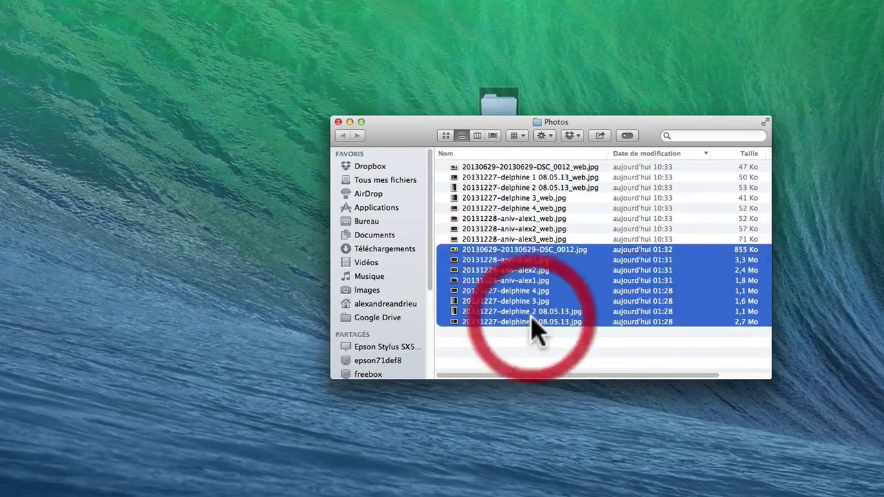
pyautogui.click(520, 169)
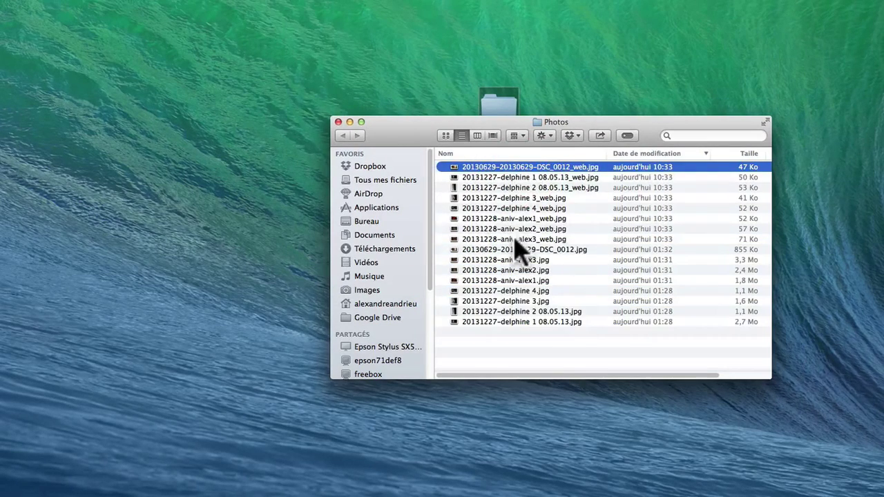
pyautogui.keyDown('shift'); pyautogui.click(518, 239); pyautogui.keyUp('shift')
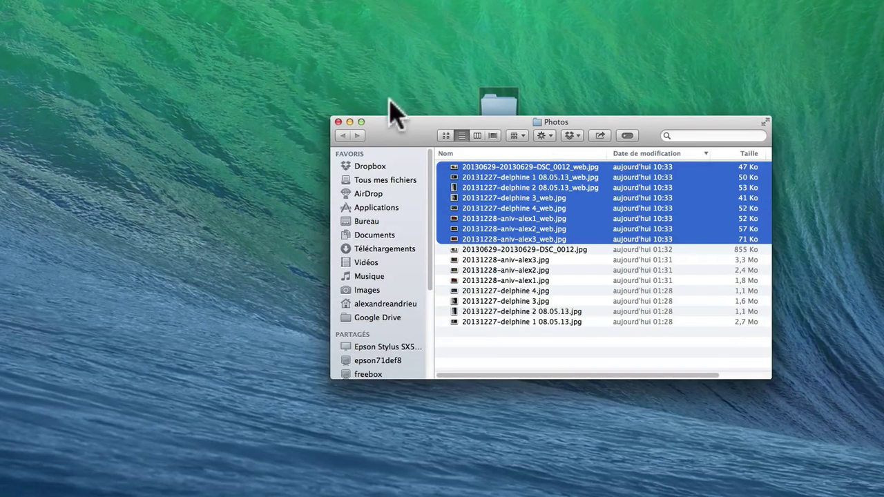
# Open the first of the three converted 20131228-aniv _web photos to inspect it mid-screen, and close both the photo and the Photos folder
pyautogui.click(515, 220)
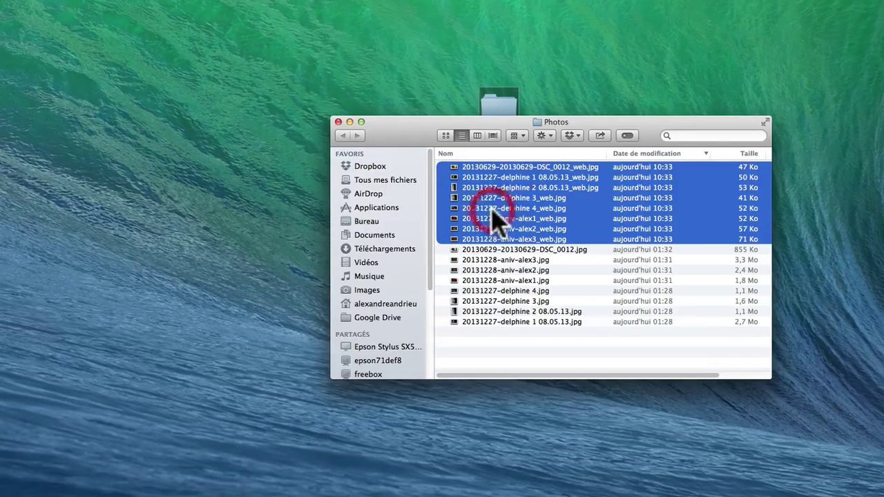
pyautogui.doubleClick(516, 221)
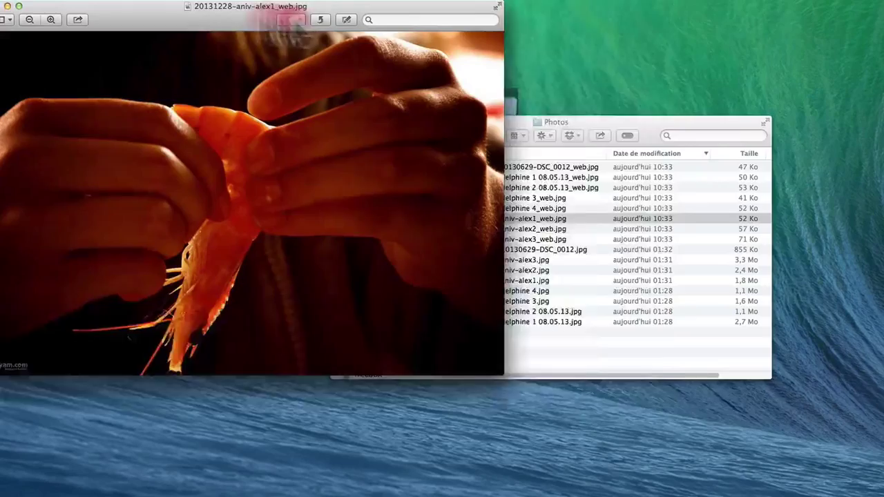
pyautogui.moveTo(253, 13); pyautogui.dragTo(509, 40)
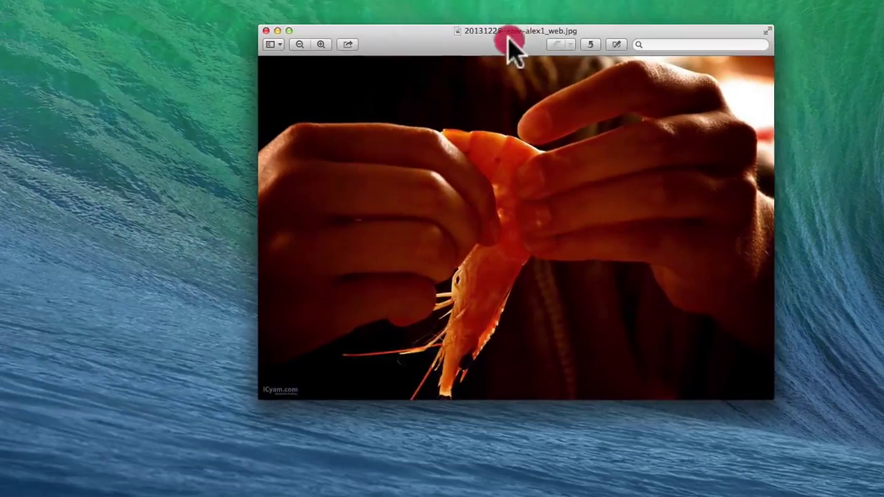
pyautogui.click(269, 30)
pyautogui.click(339, 122)
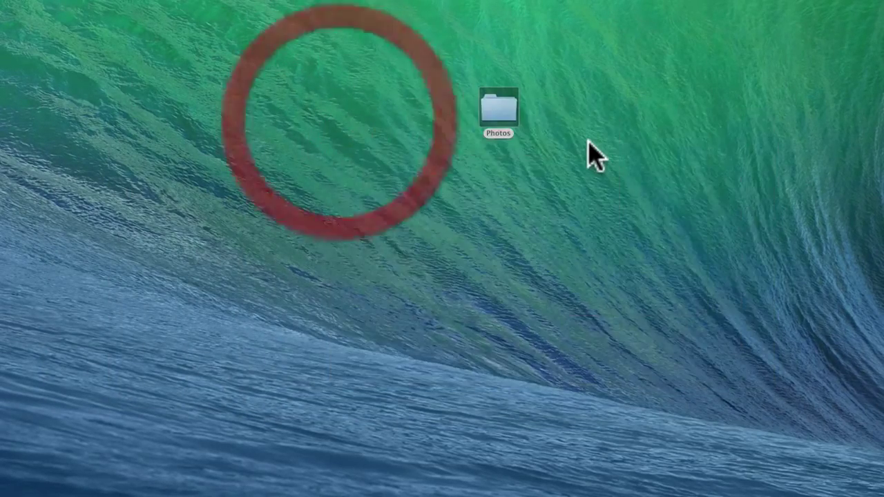